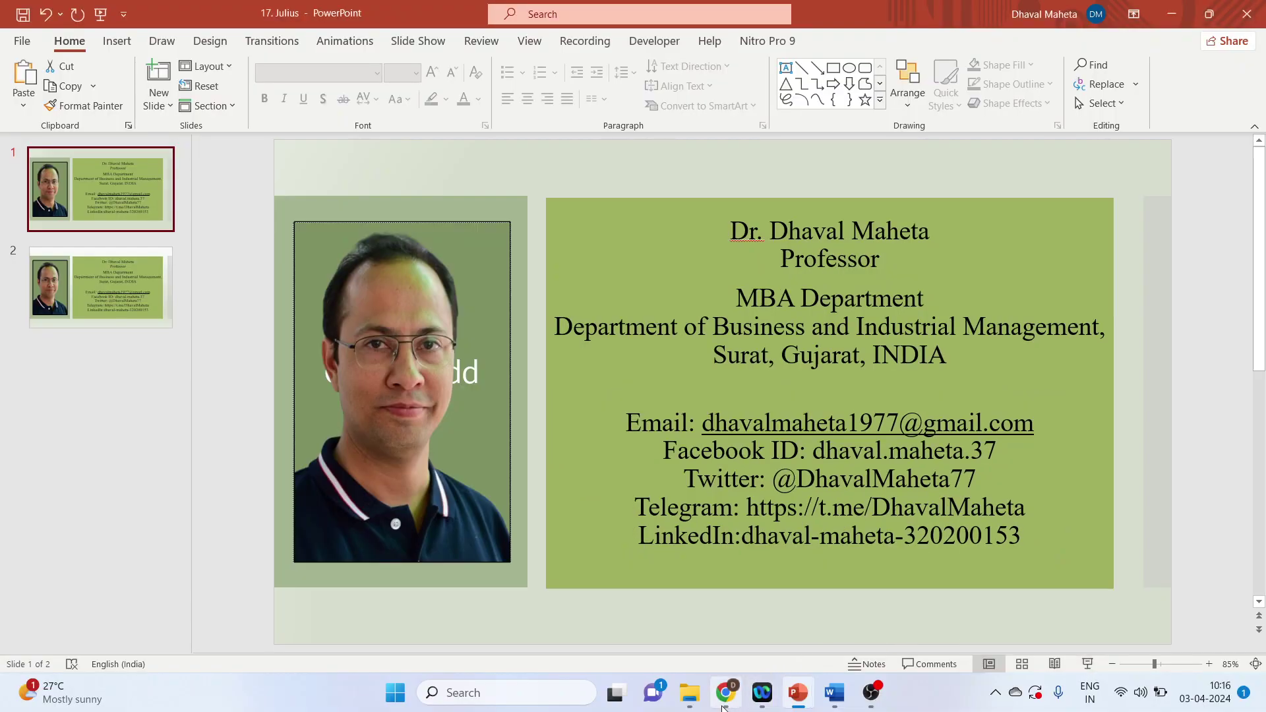
Bring Chrome's Google search results for 'editgpt' to the front.
click(725, 692)
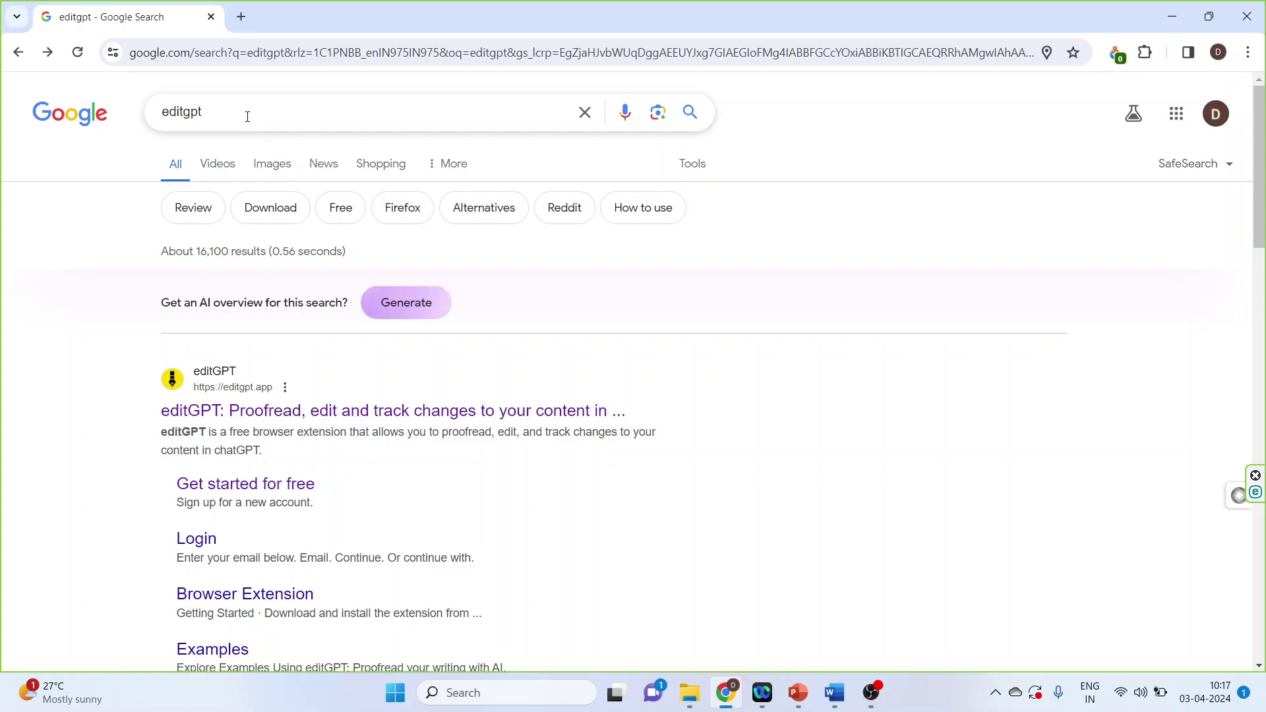
Open the editGPT site from the first result and go to its Documents dashboard.
click(244, 418)
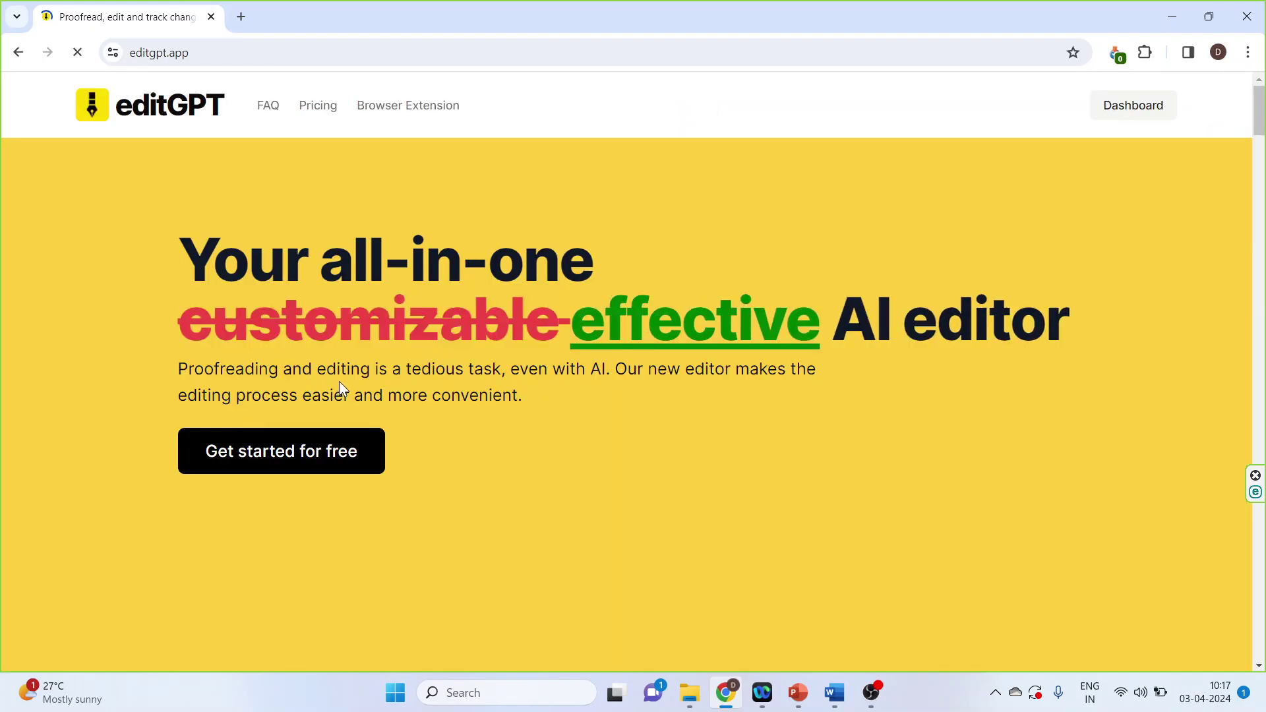
click(308, 462)
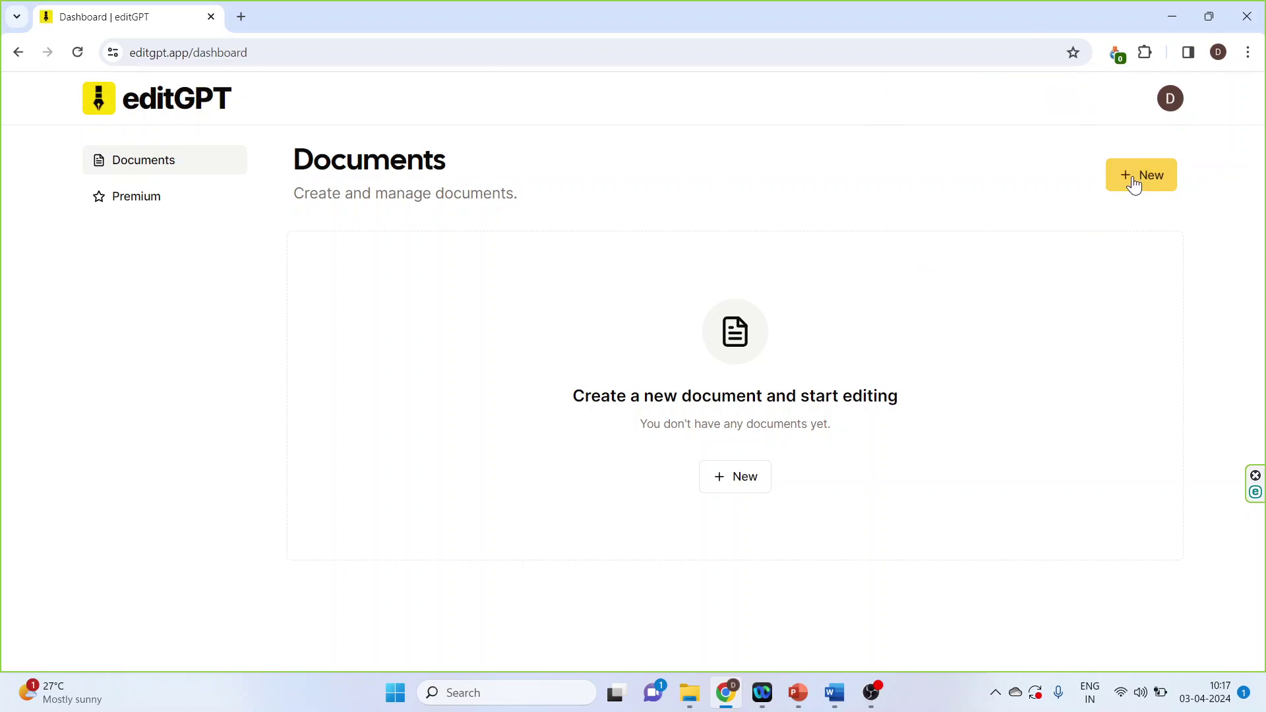
Create a new blank Untitled Document from the Documents page.
click(743, 485)
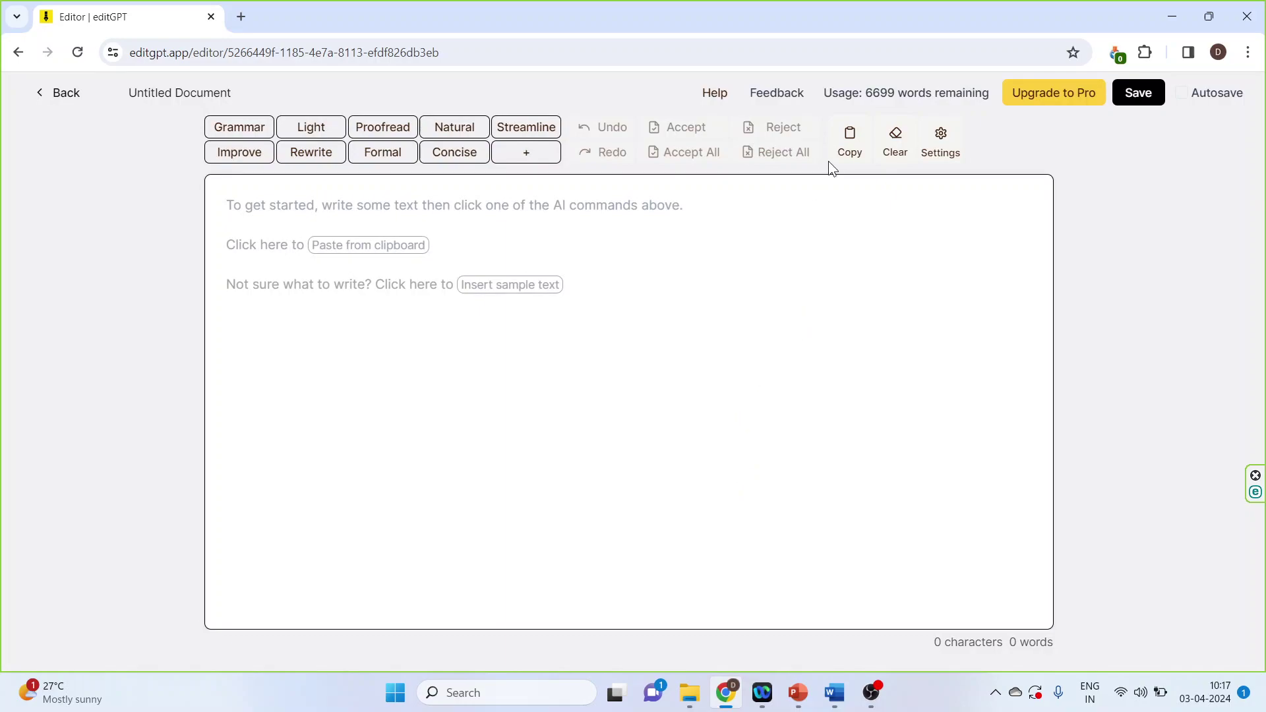
mouse_move(874, 106)
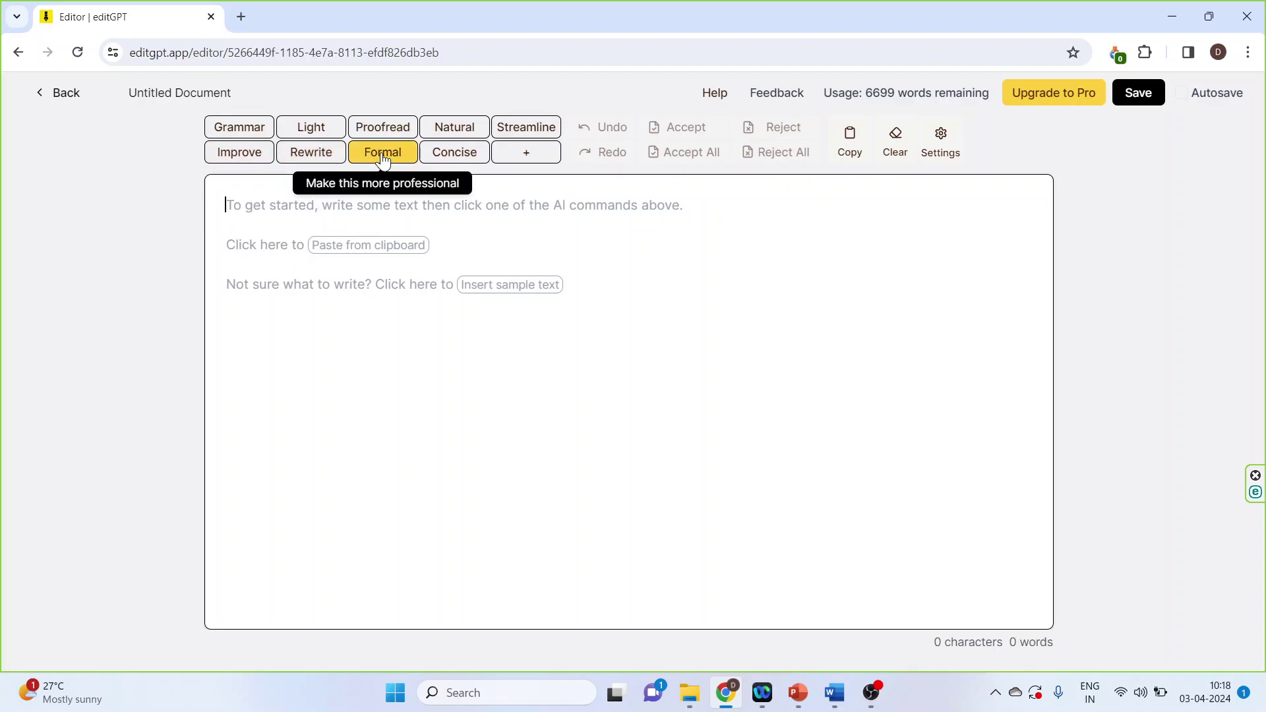
Add the Academic tone prompt 'Make this more academic' to the prompt set and save it.
click(527, 156)
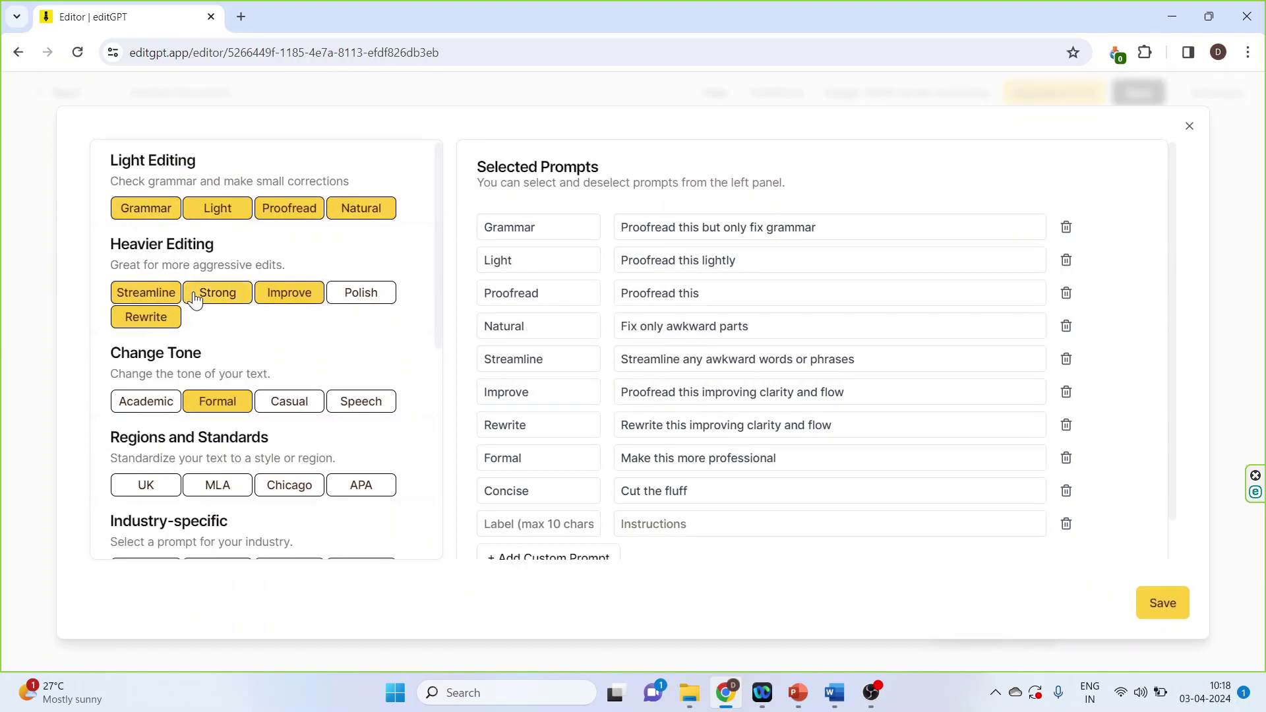
scroll(201, 371, down, 1)
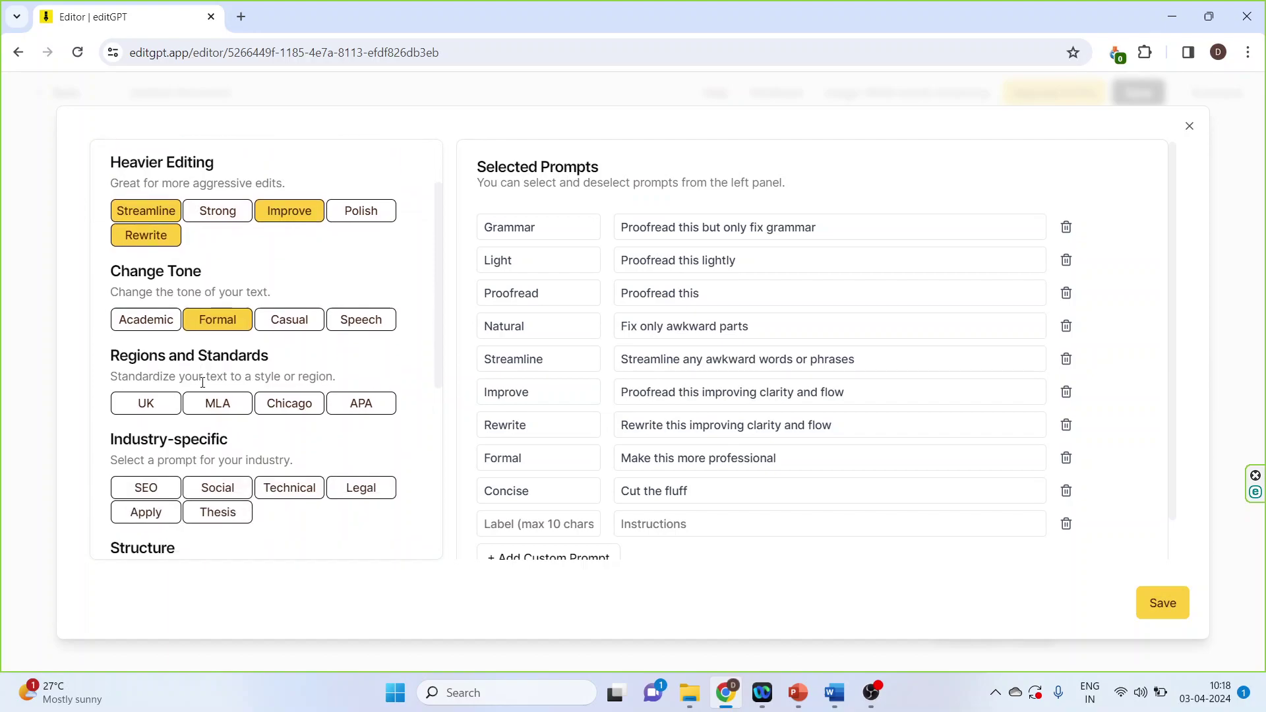
scroll(218, 457, up, 1)
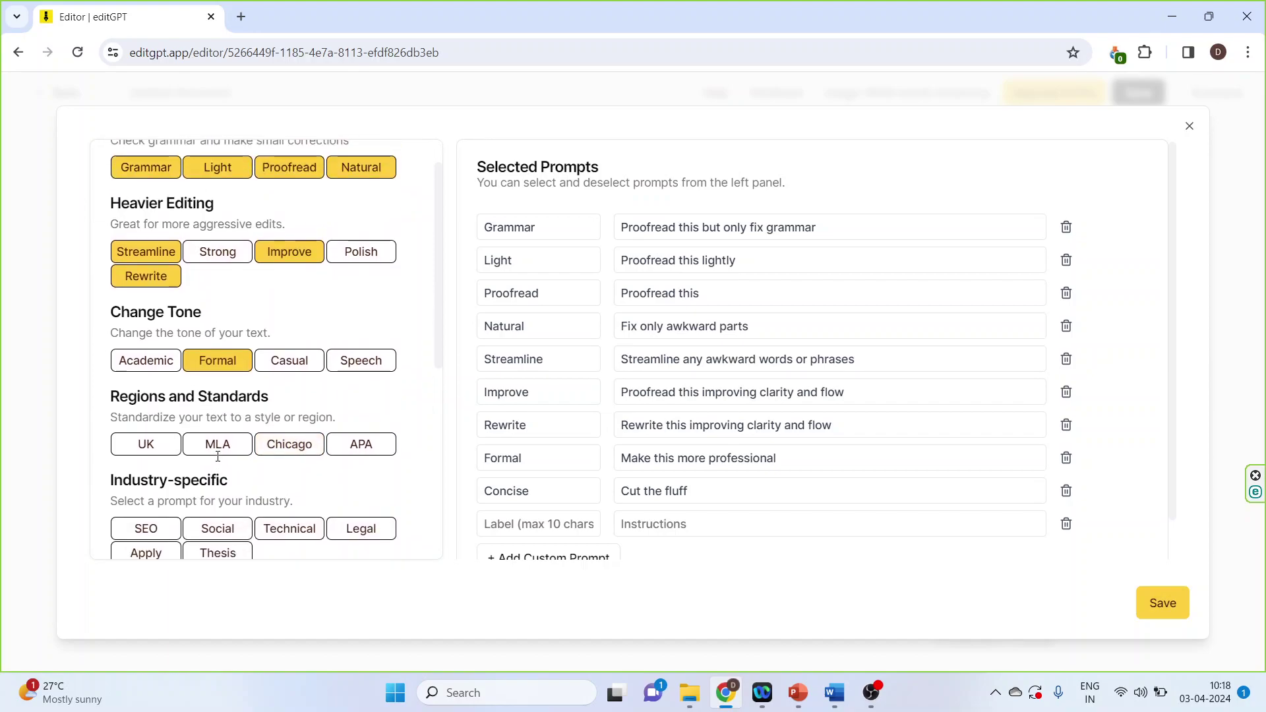
scroll(226, 486, down, 3)
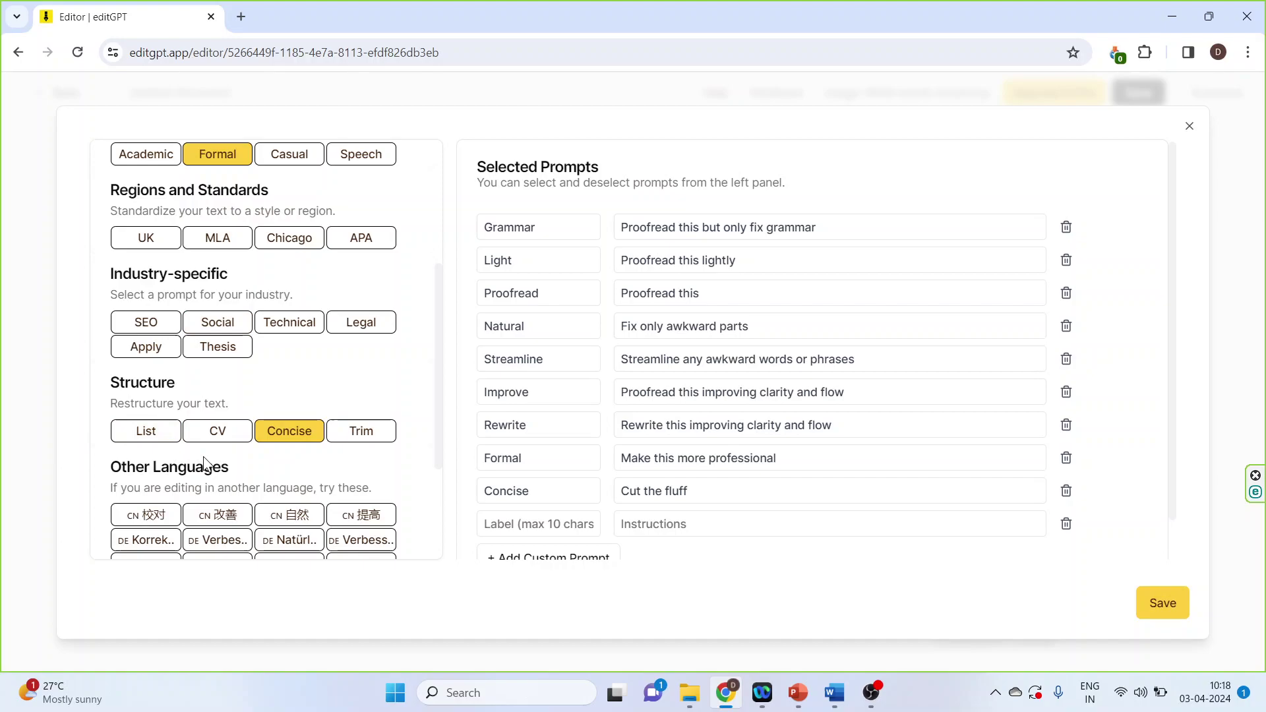
scroll(142, 422, down, 3)
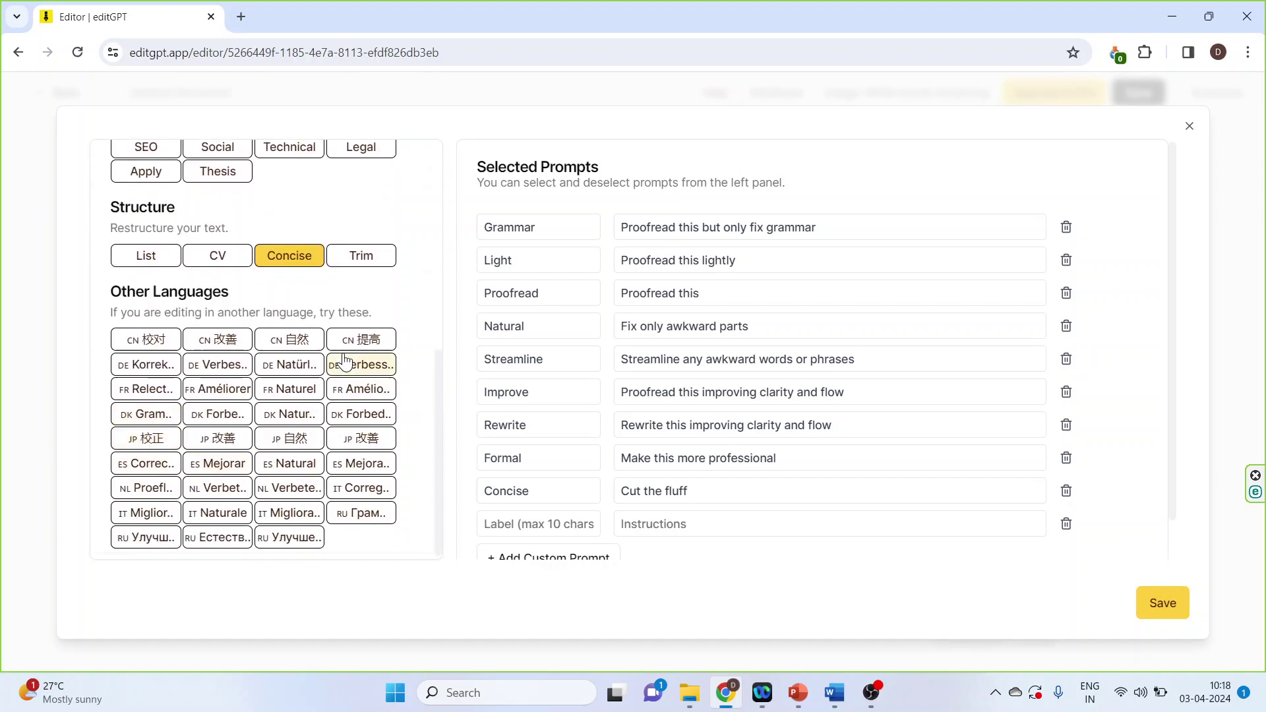
scroll(290, 267, up, 2)
scroll(274, 272, up, 2)
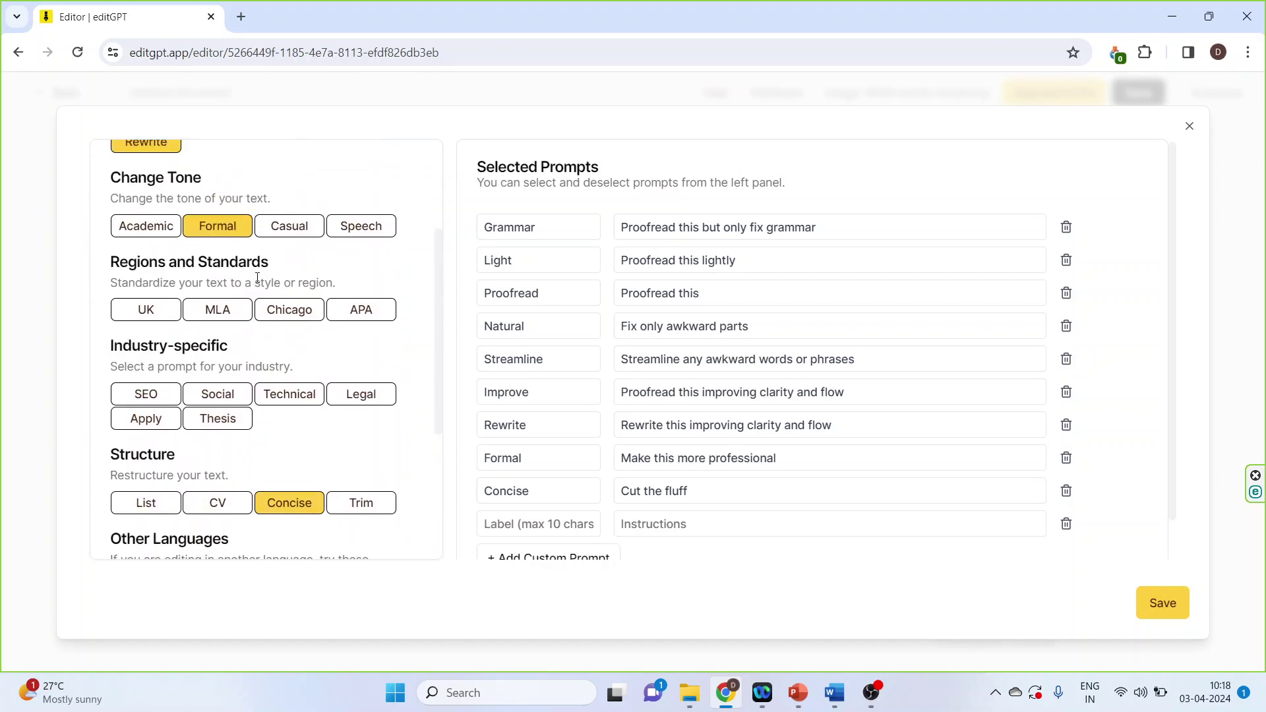
click(152, 230)
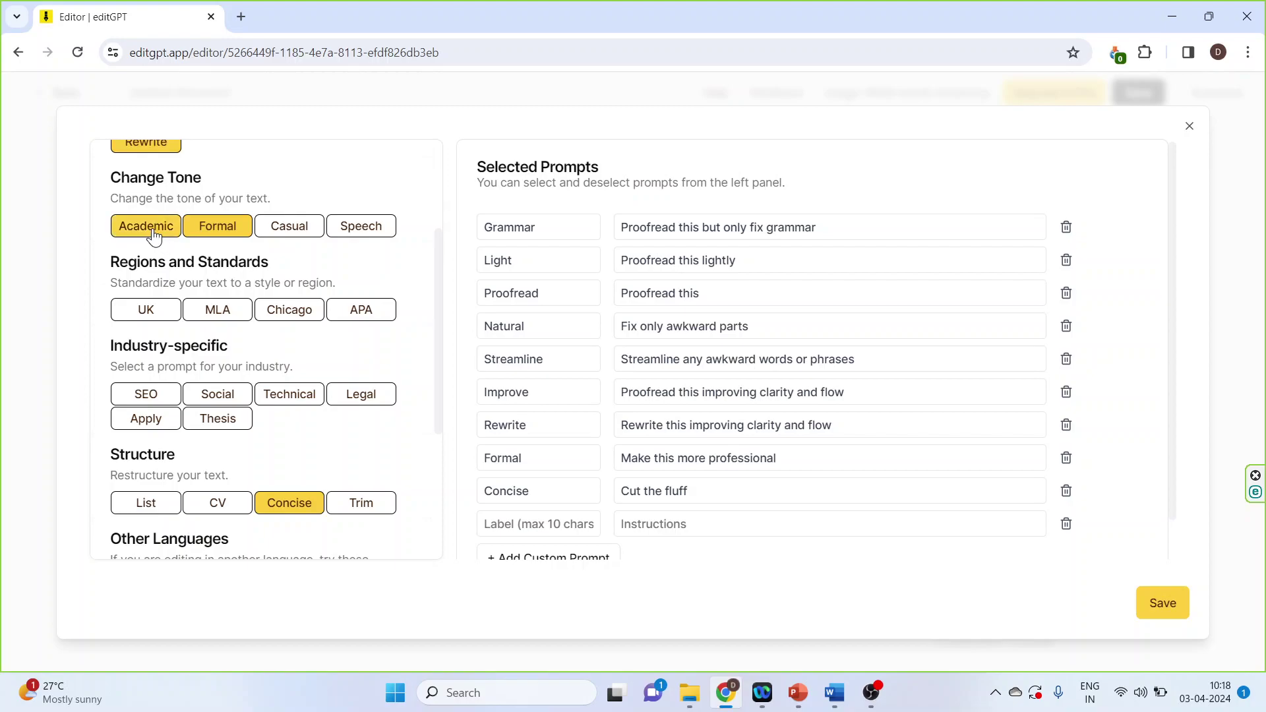
click(1153, 606)
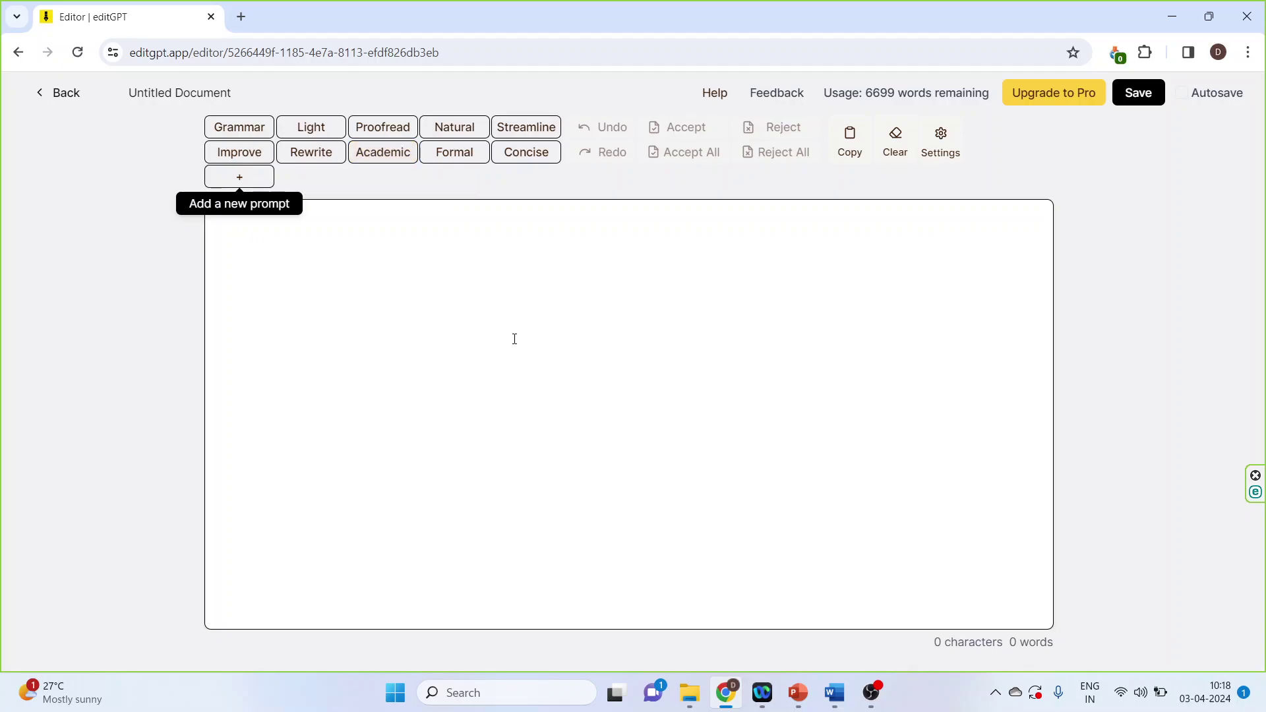
Copy the selected Literature Review passage from the Word thesis.
click(834, 692)
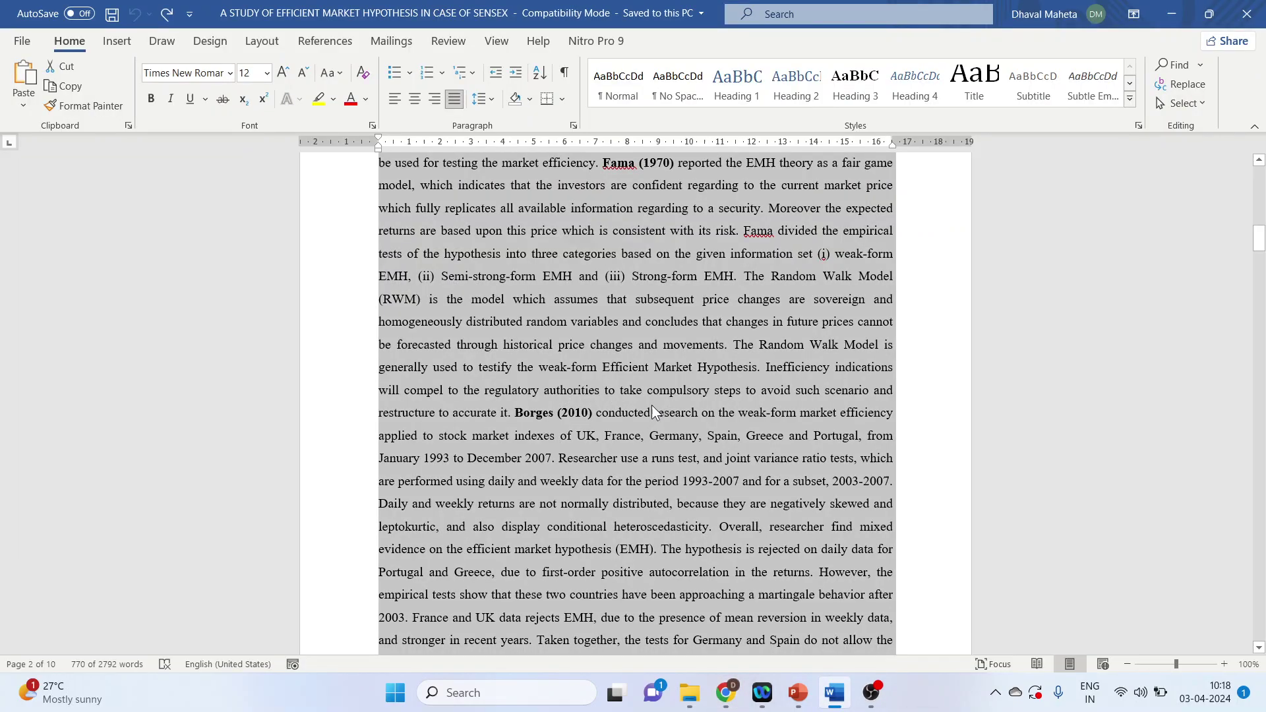
scroll(652, 405, up, 5)
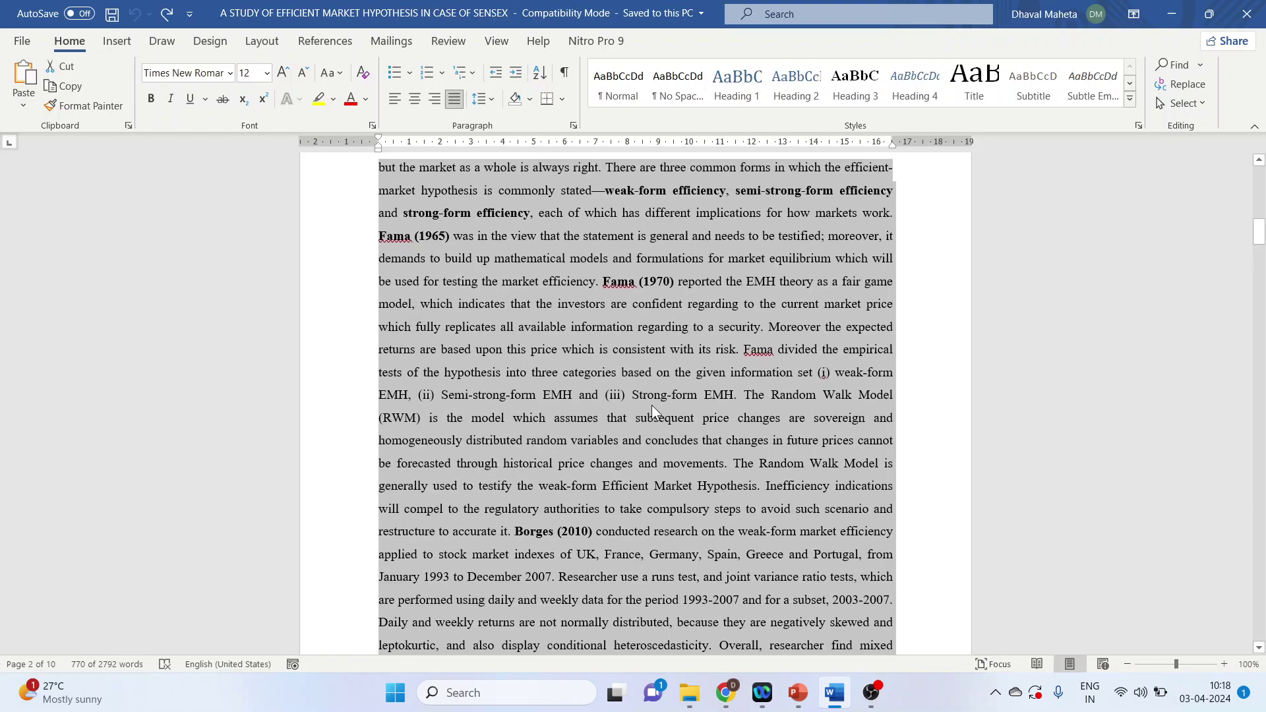
scroll(651, 405, up, 5)
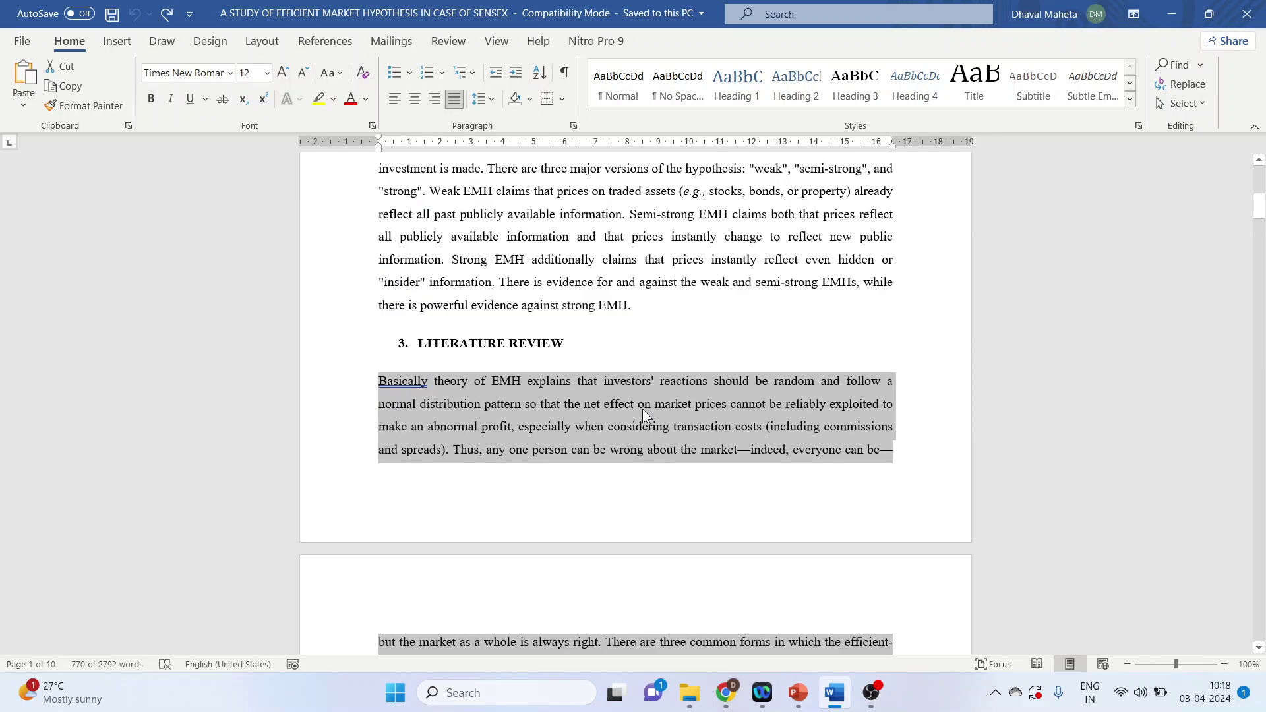
right_click(642, 409)
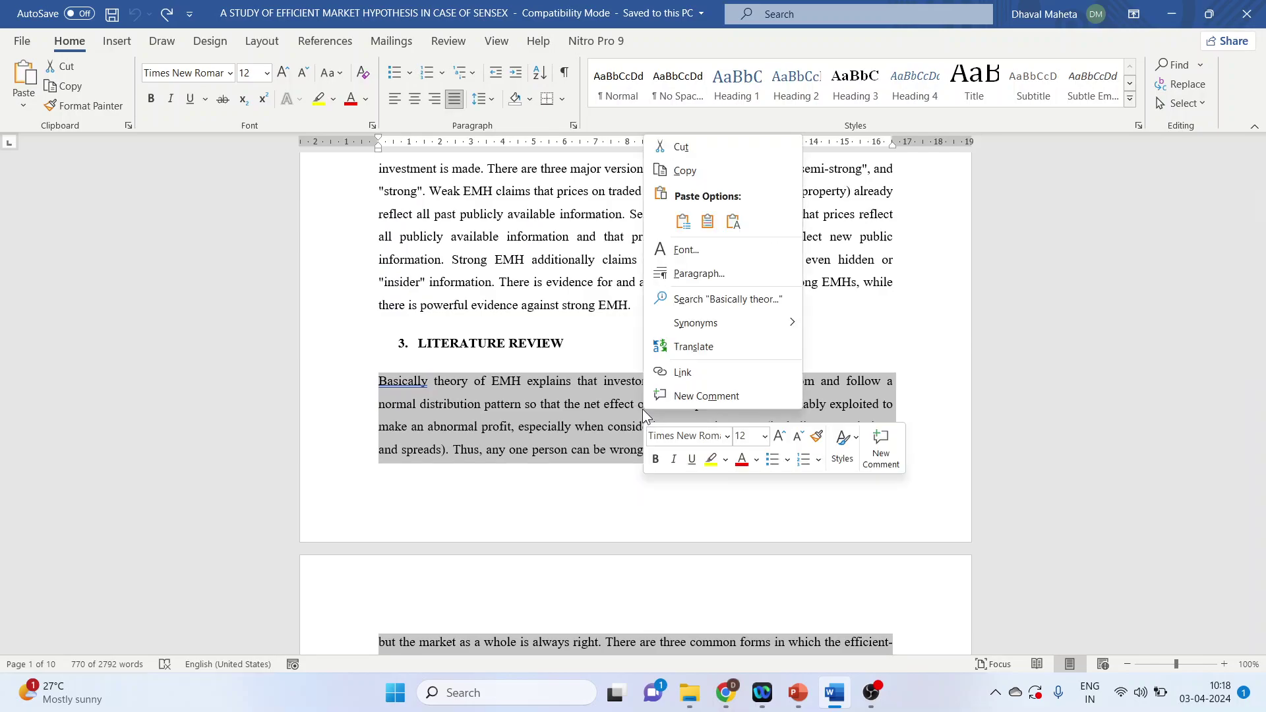
click(693, 173)
Paste the passage into the editGPT editor and apply the Natural prompt to its awkward parts.
click(725, 692)
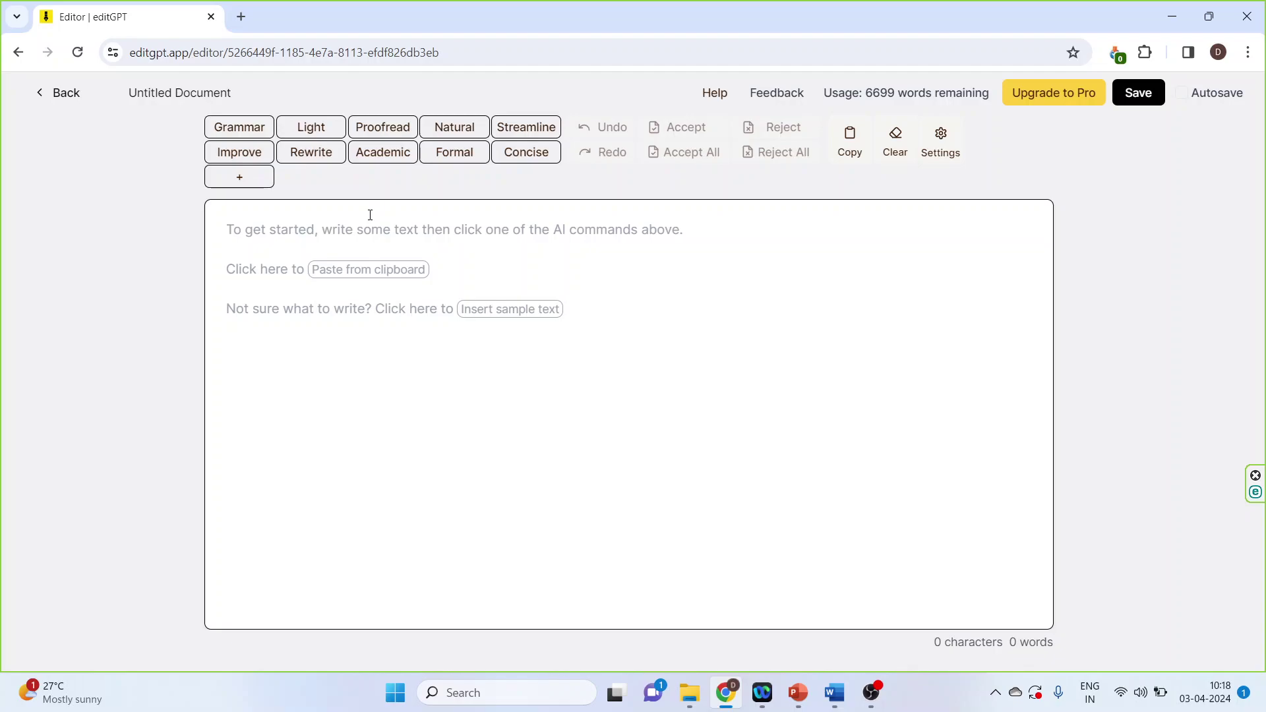
key(ctrl+v)
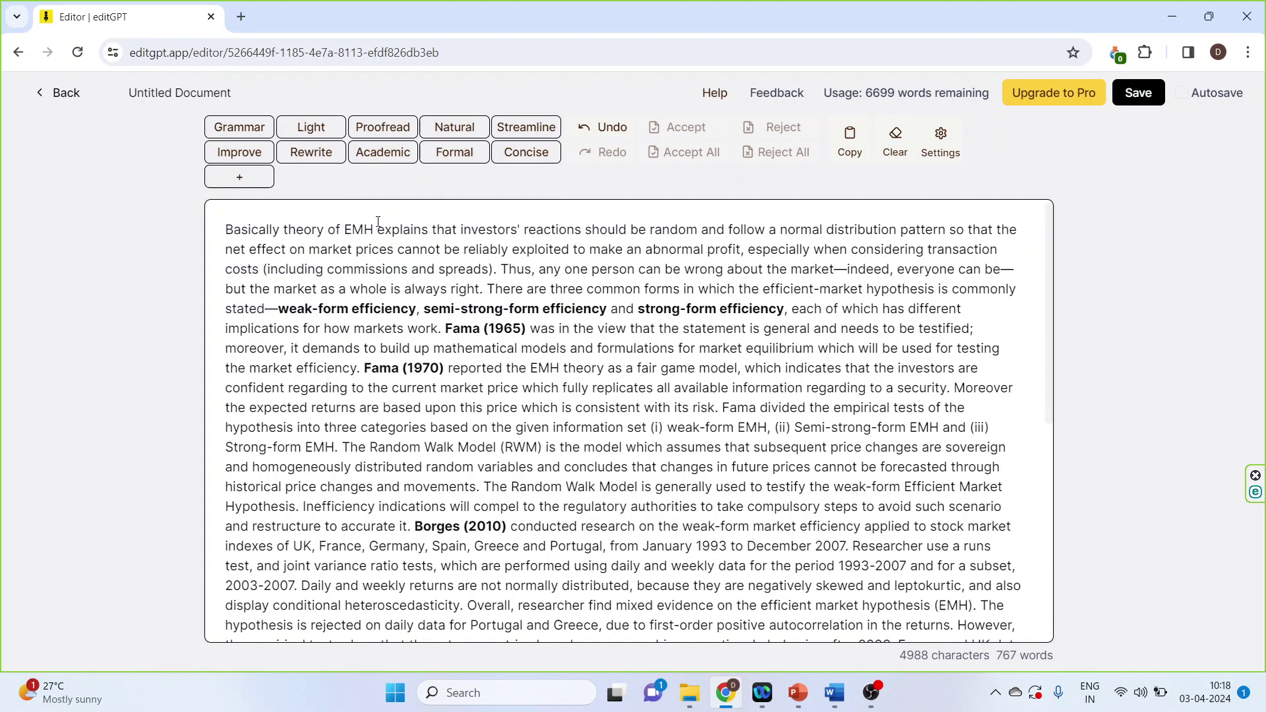
click(455, 129)
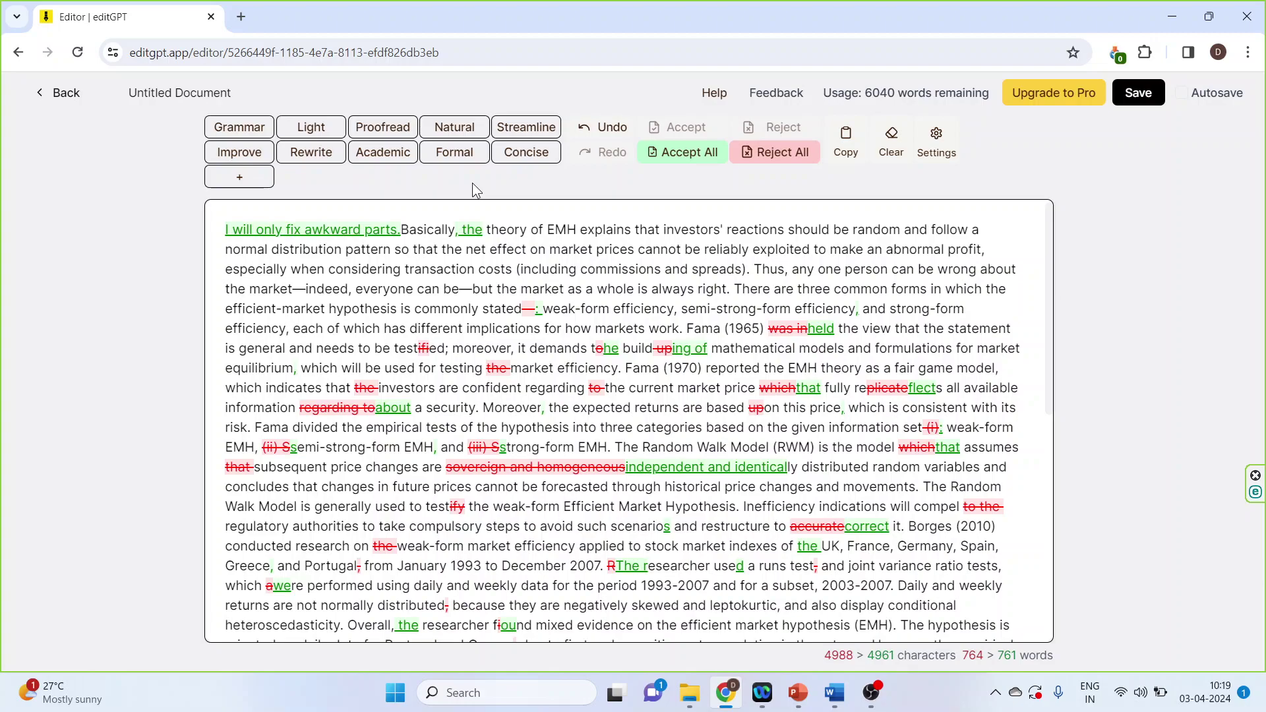
Apply Rewrite to the passage, accept all suggestions, and copy the result.
click(308, 158)
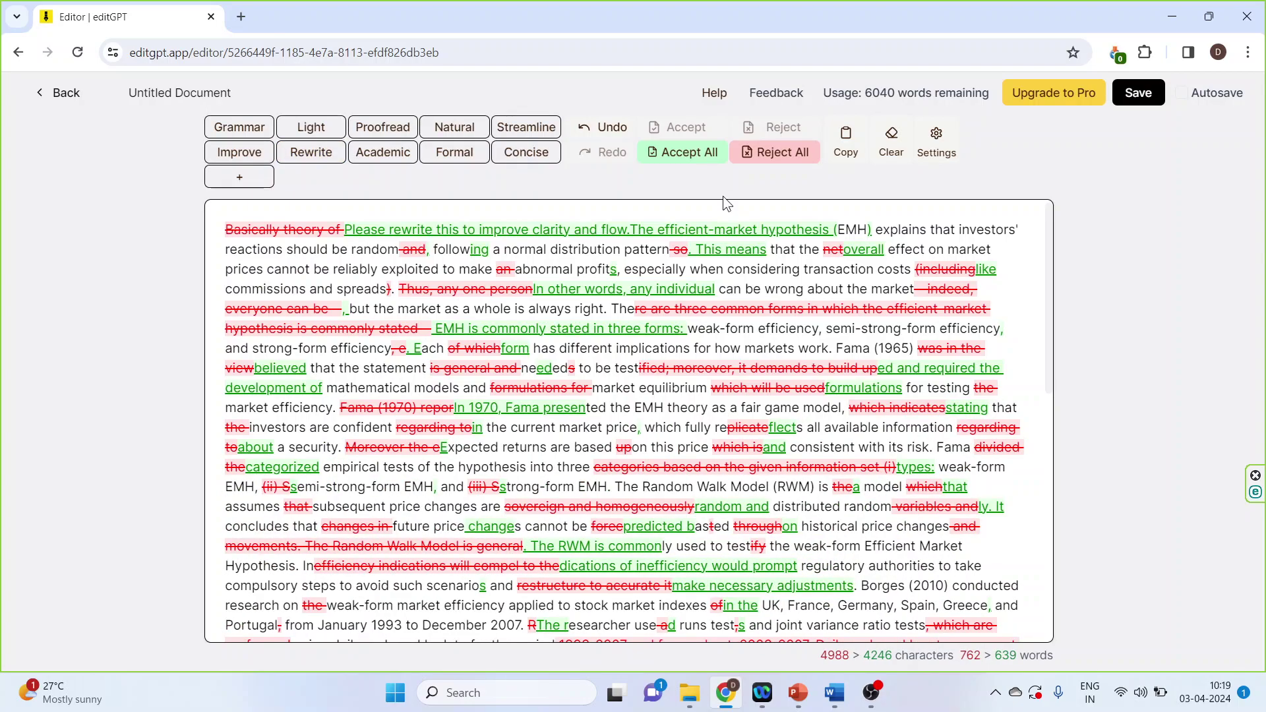
click(692, 156)
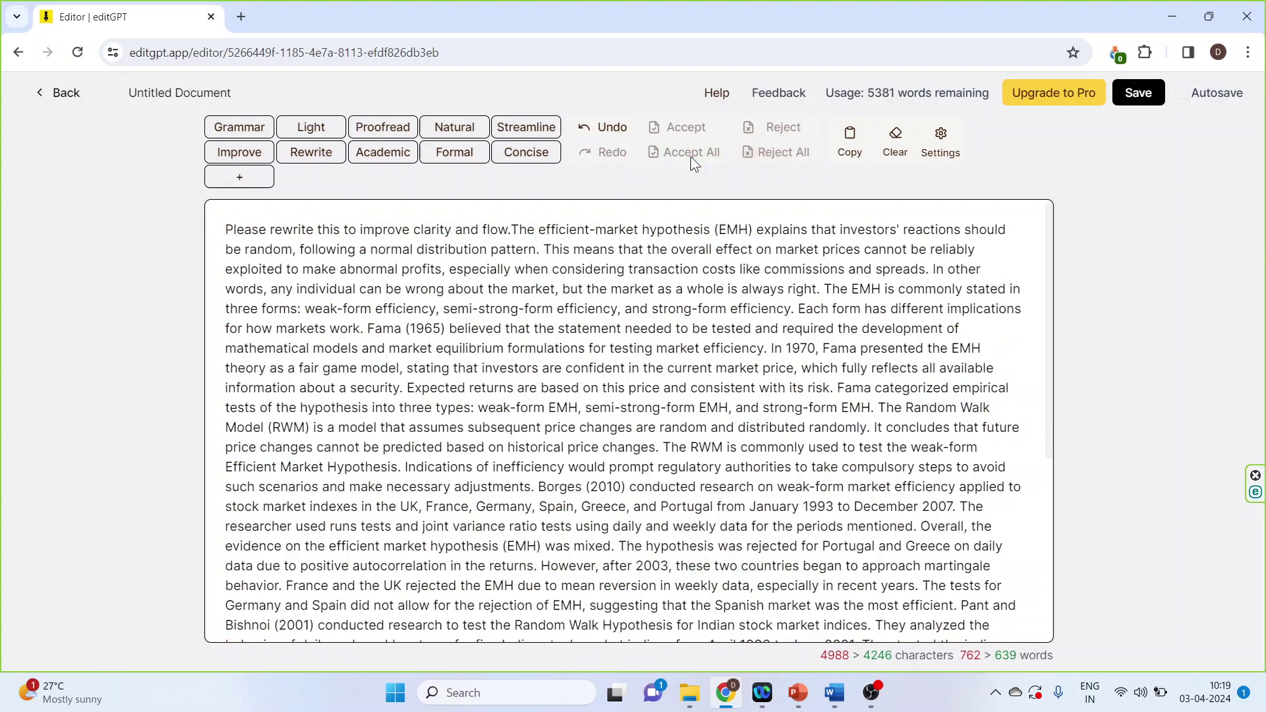
click(852, 156)
Paste the rewritten passage over the original Literature Review text and add a new line after it.
click(834, 693)
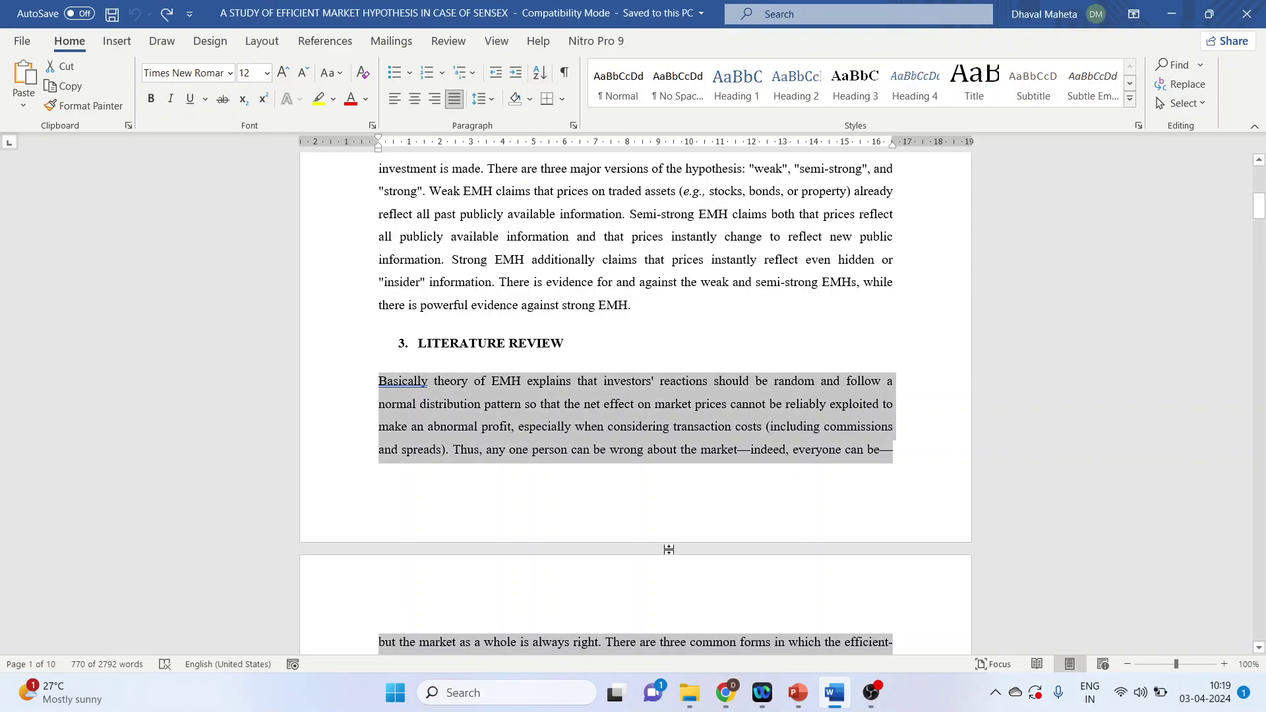
right_click(644, 413)
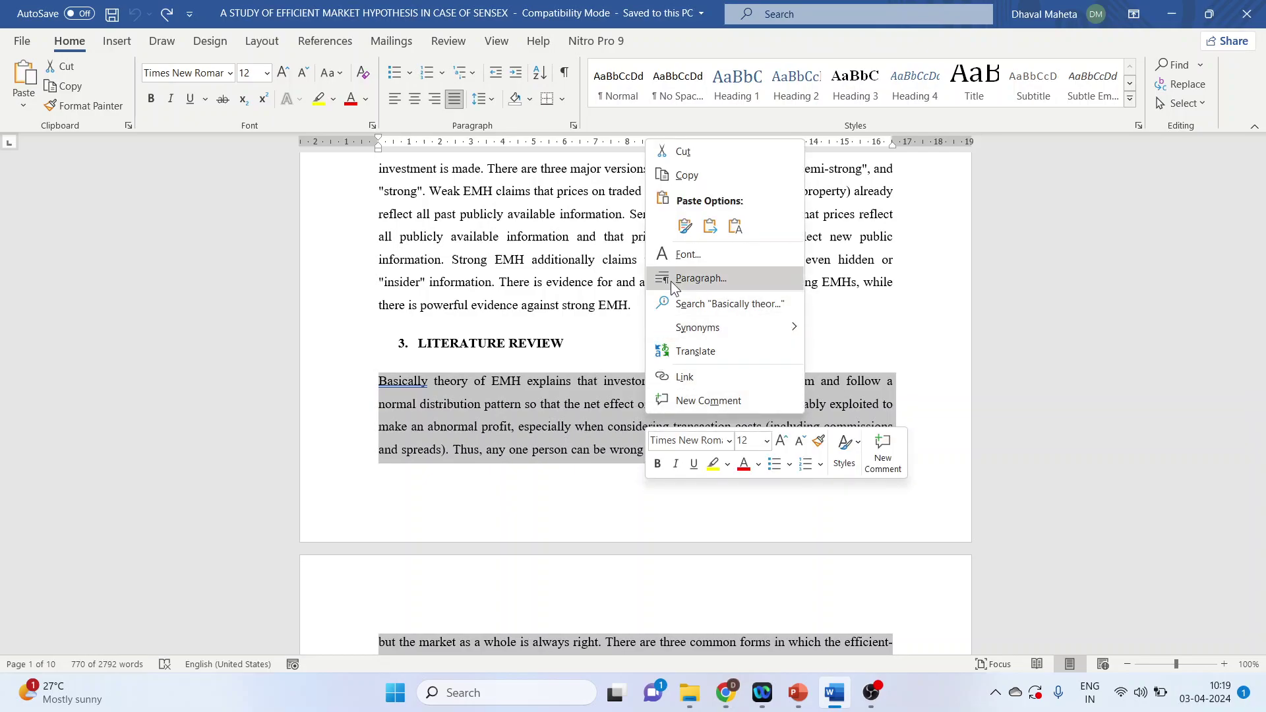
click(684, 226)
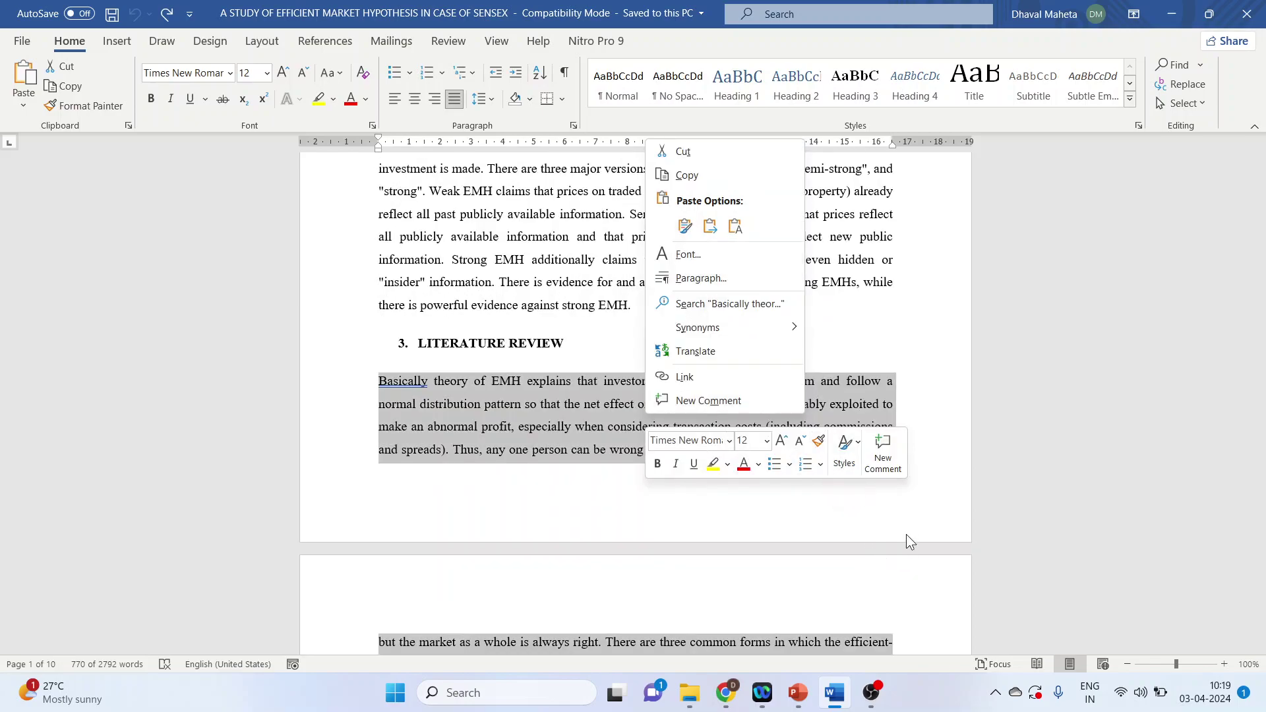
key(Escape)
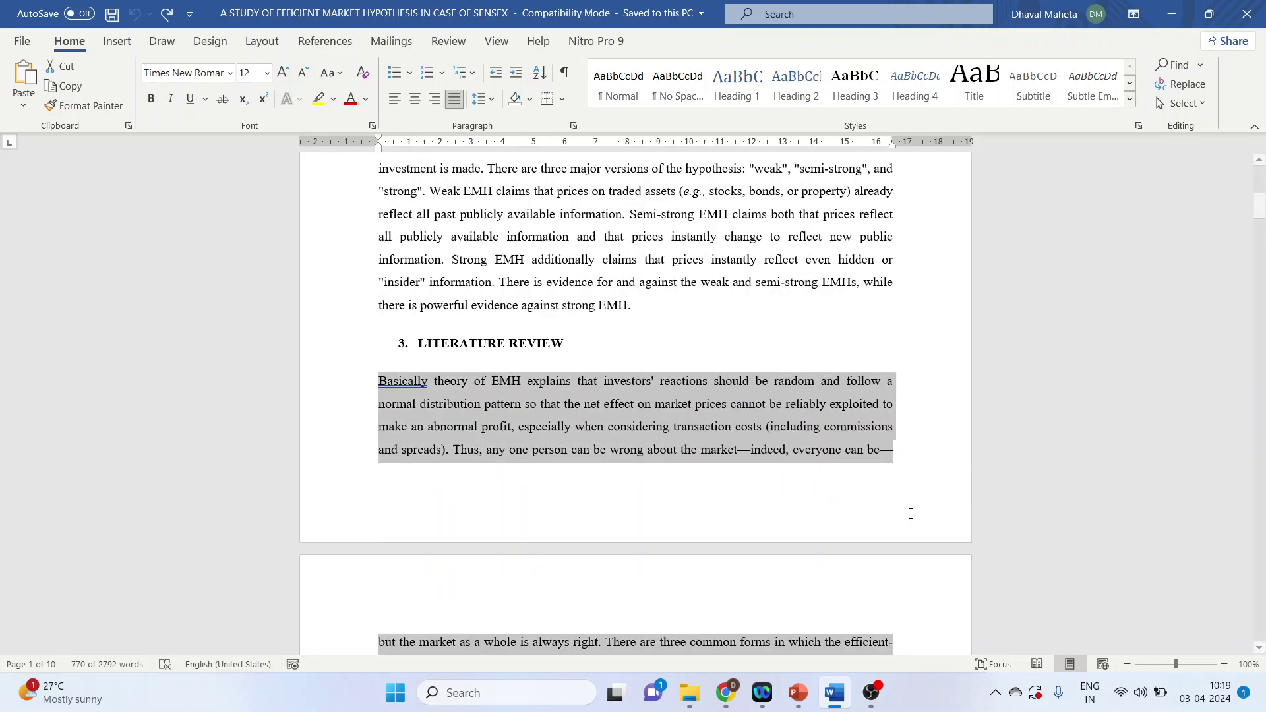
key(ctrl+v)
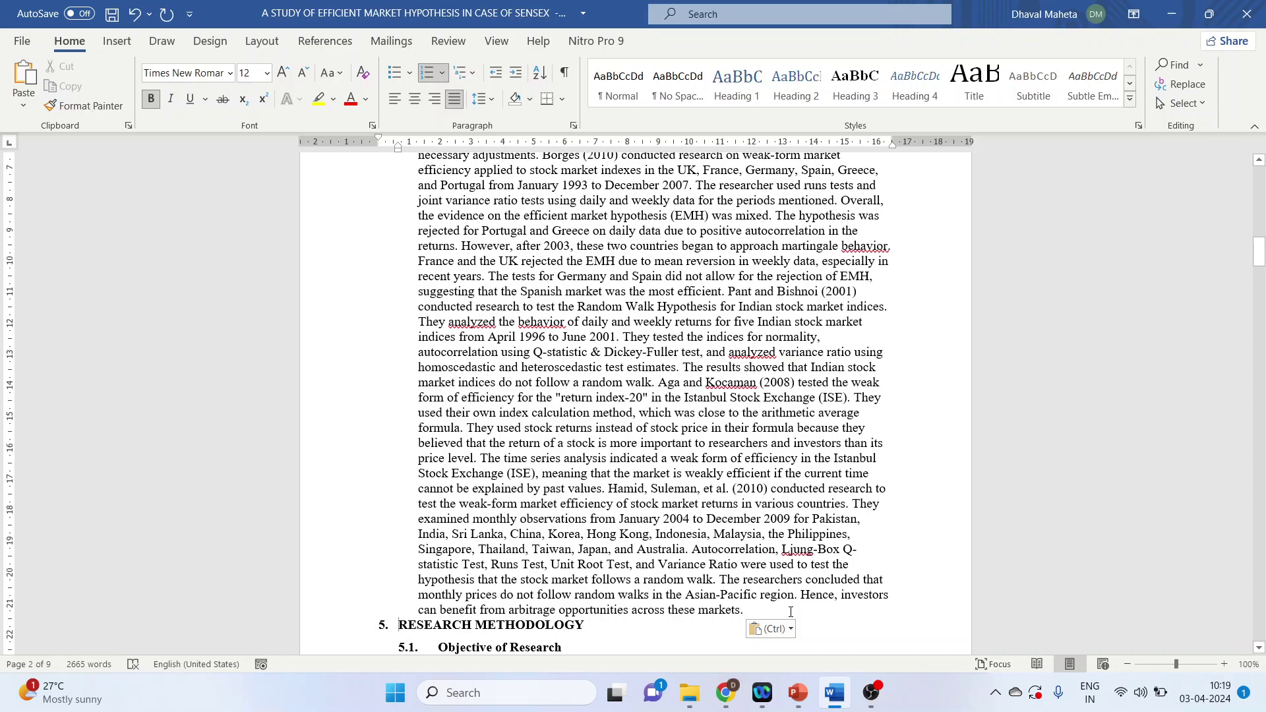
click(790, 611)
key(Return)
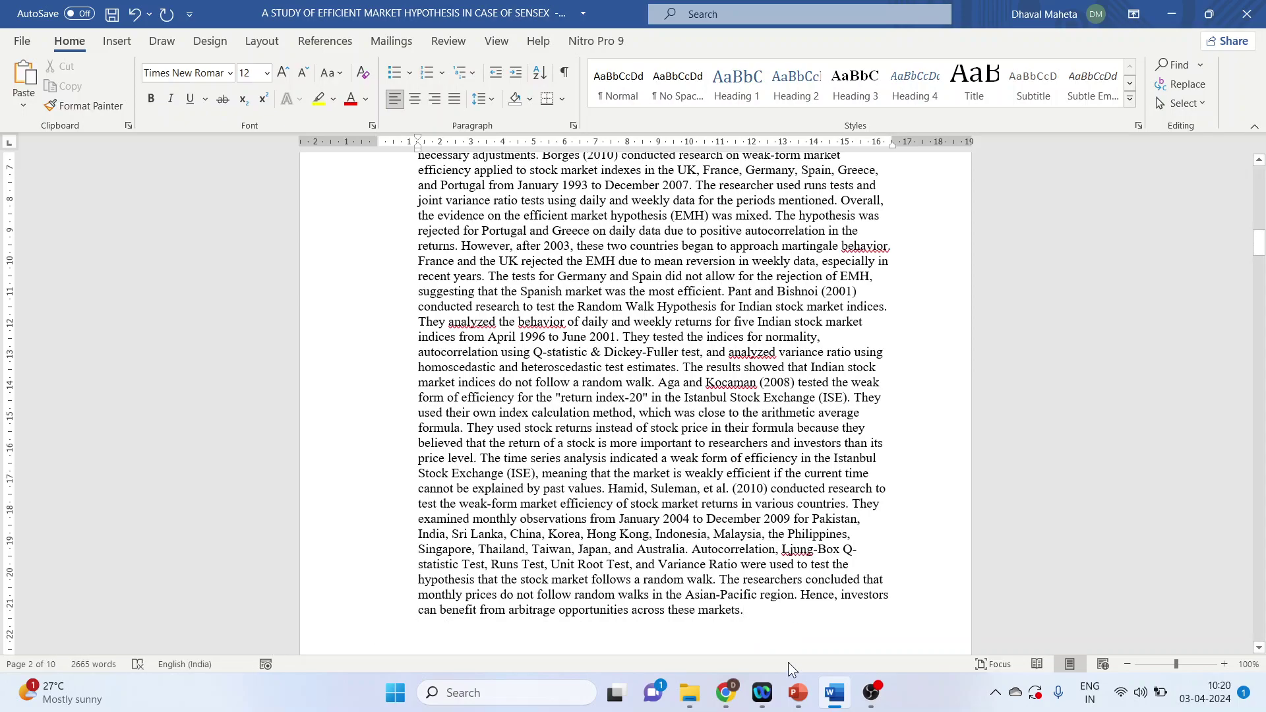
Return to the '17. Julius' presentation and show slide 2.
click(798, 692)
click(136, 311)
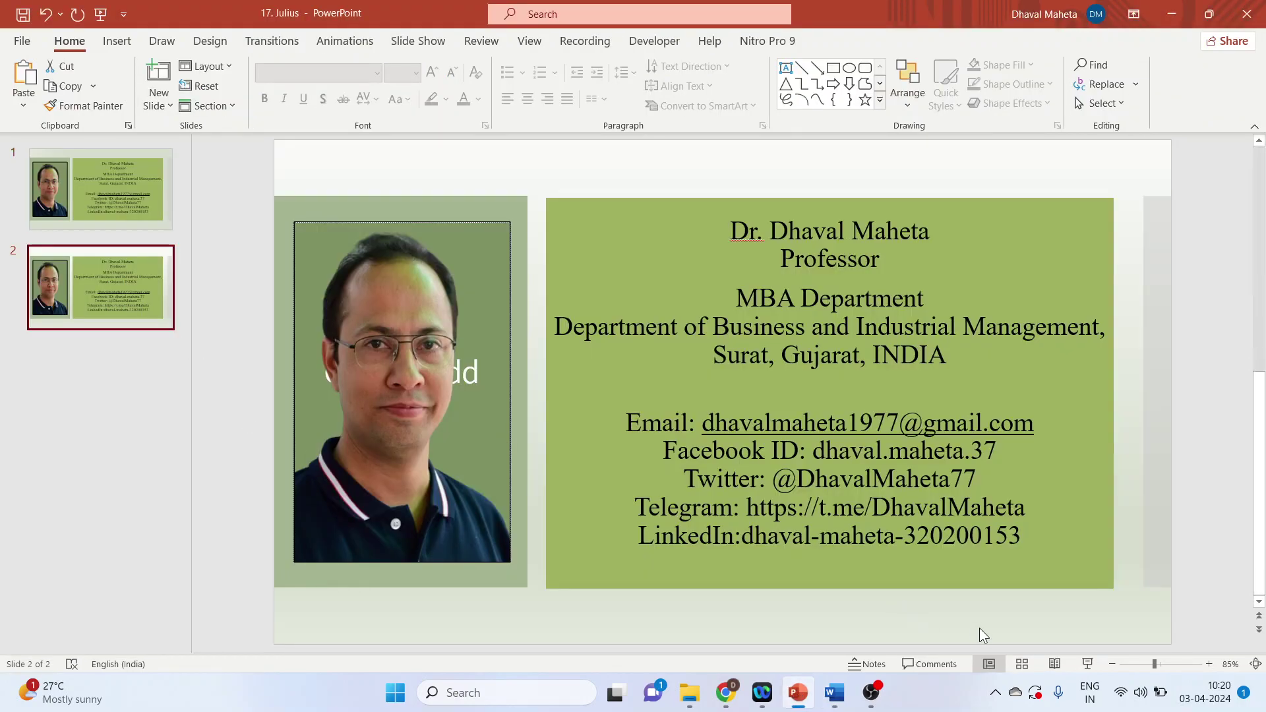